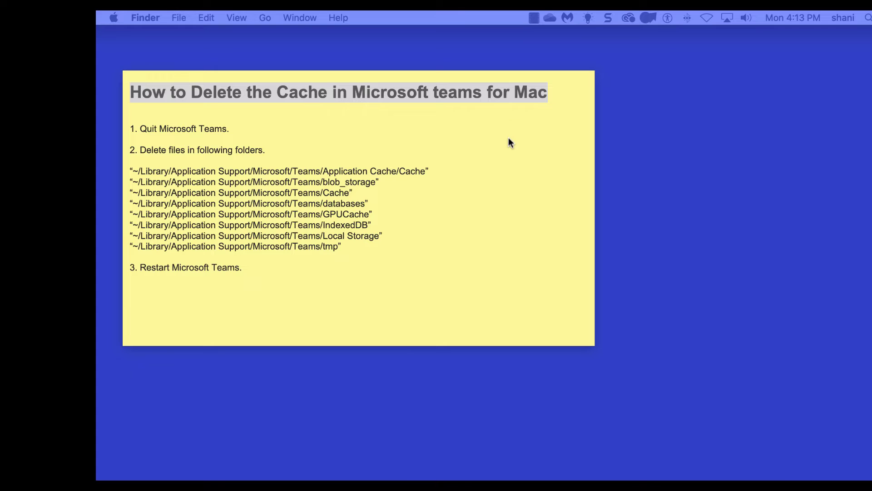
# On the Stickies cache note, select the first path, ending in Teams/Application Cache/Cache.
pyautogui.click(509, 137)
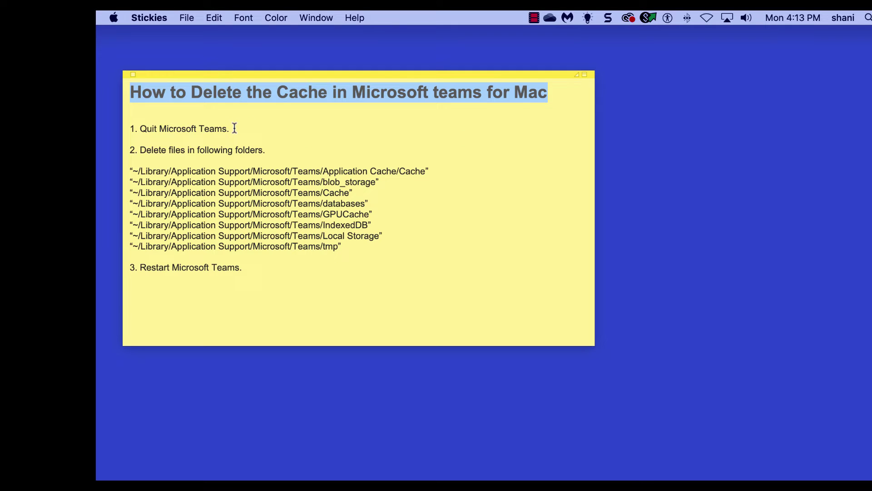
pyautogui.moveTo(235, 128); pyautogui.dragTo(139, 130)
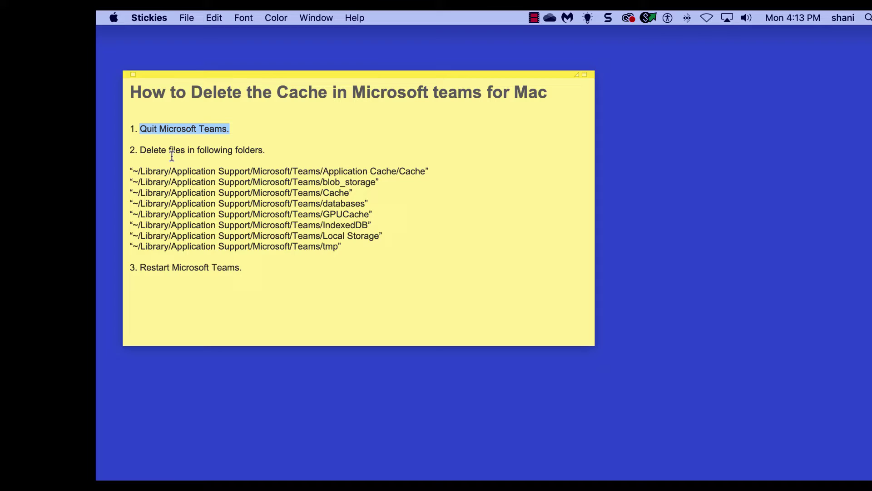
pyautogui.moveTo(140, 150); pyautogui.dragTo(258, 154)
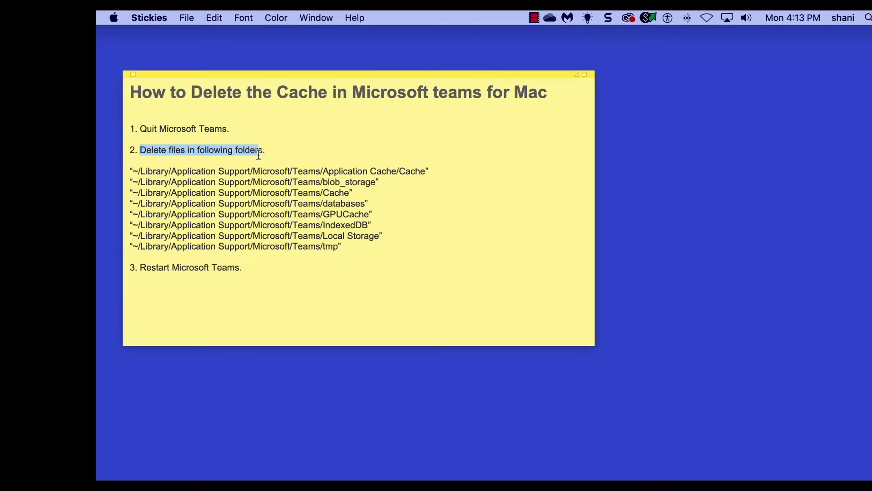
pyautogui.click(131, 167)
pyautogui.moveTo(132, 168); pyautogui.dragTo(424, 168)
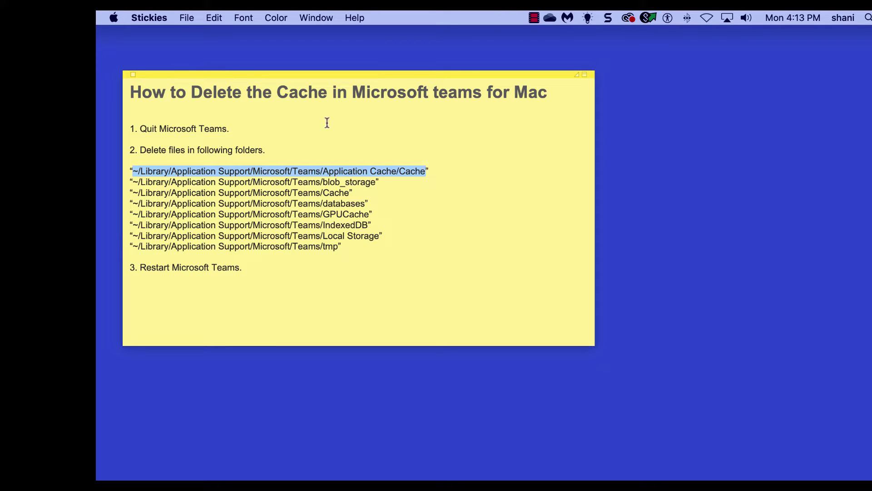
# In Finder, go to the pasted Teams Application Cache/Cache folder with Go to Folder.
pyautogui.click(269, 38)
pyautogui.click(264, 17)
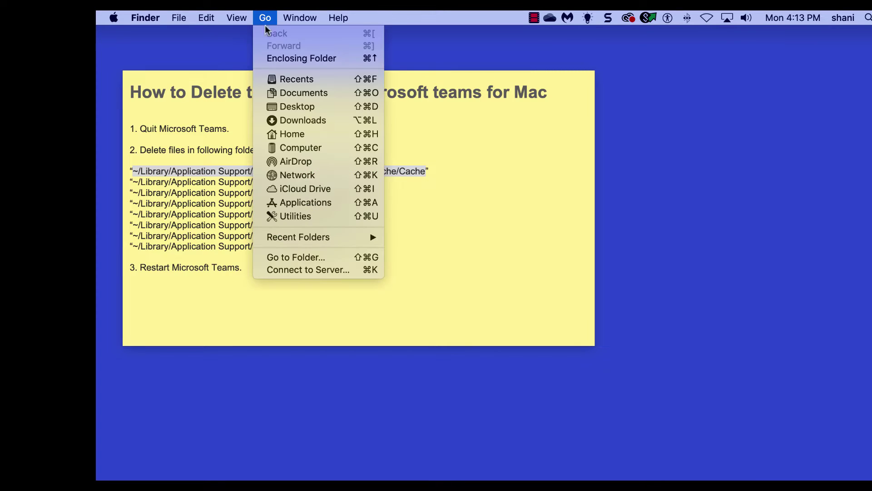
pyautogui.click(292, 256)
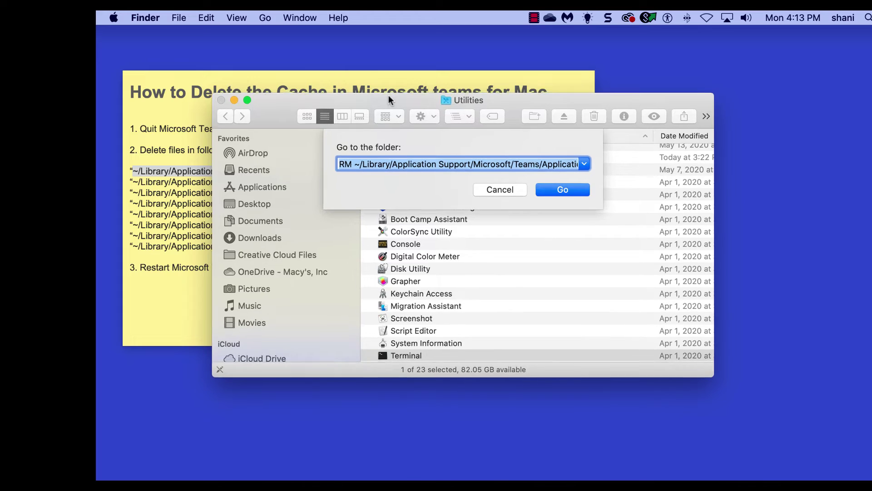
pyautogui.moveTo(388, 95); pyautogui.dragTo(385, 99)
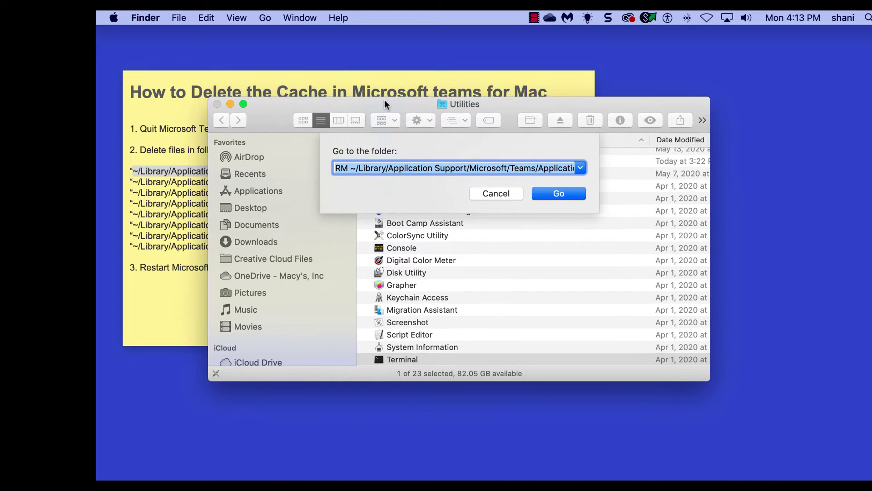
pyautogui.press('super+v')
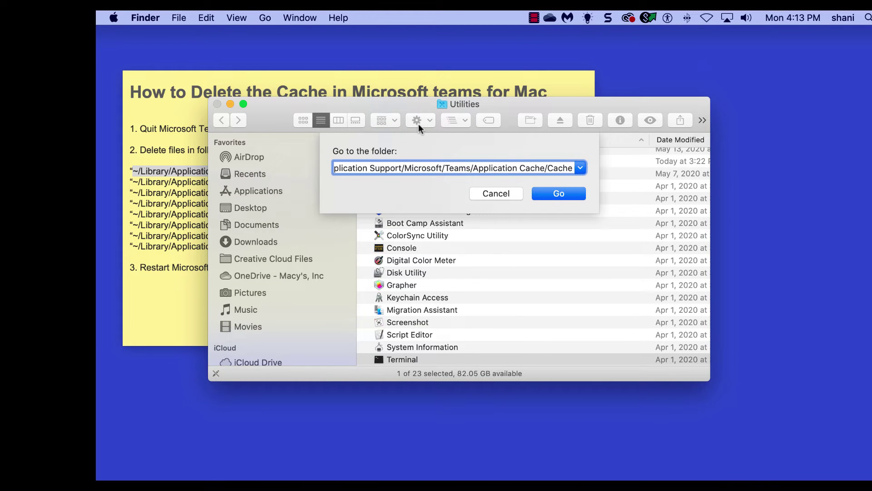
pyautogui.click(569, 192)
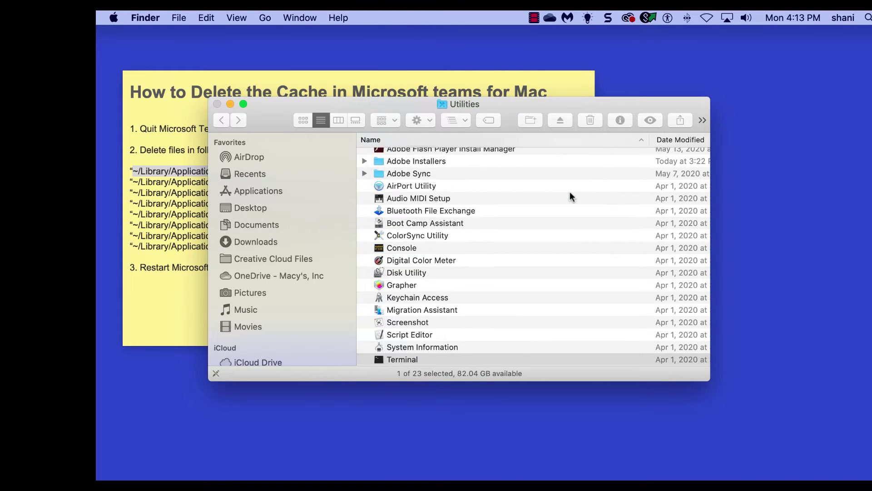
# Move all five cache files, data_0 to data_3 and index, to the Trash.
pyautogui.click(457, 164)
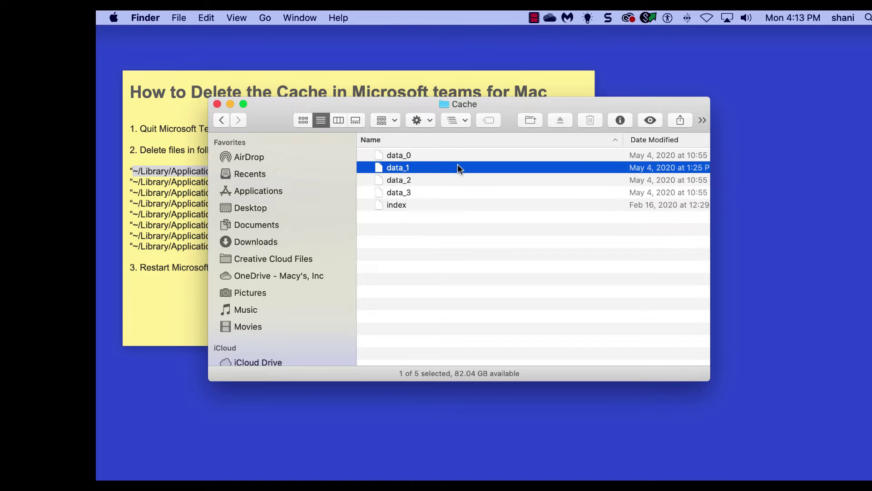
pyautogui.press('super+a')
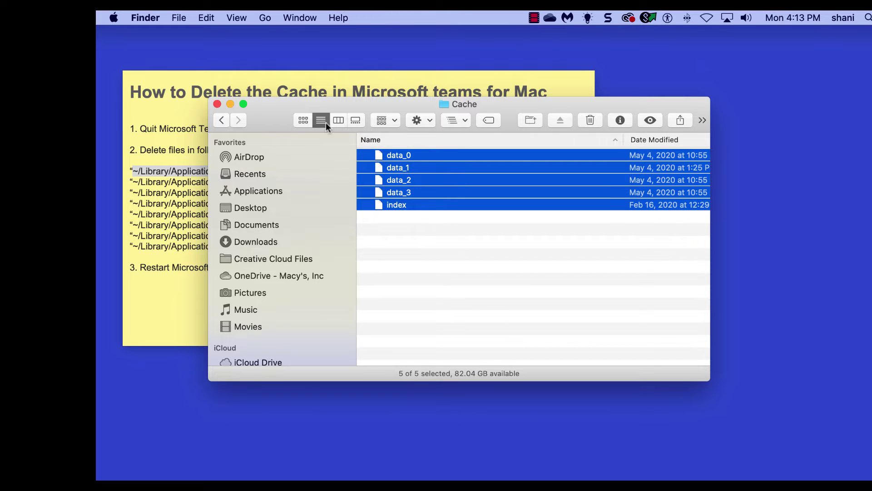
pyautogui.moveTo(279, 105); pyautogui.dragTo(272, 208)
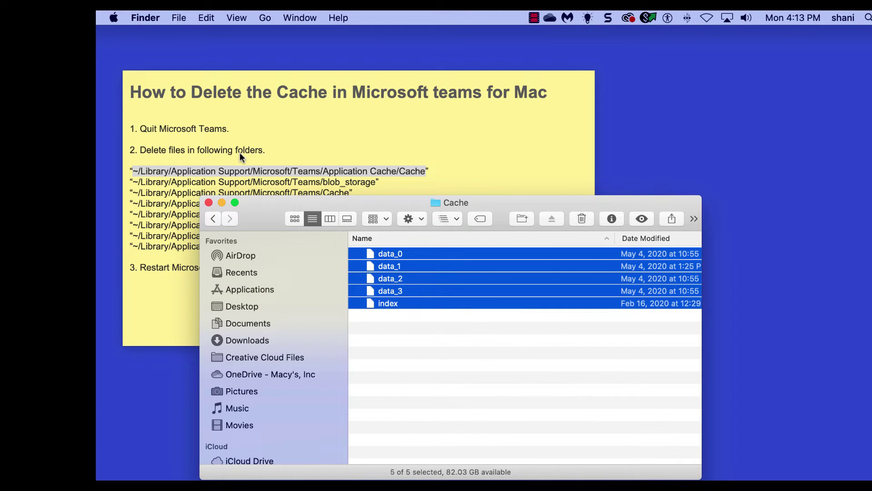
pyautogui.rightClick(391, 252)
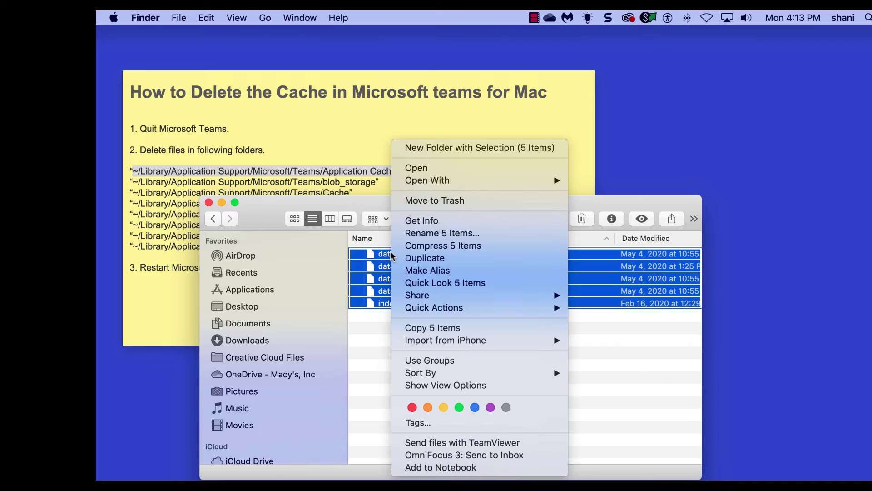
pyautogui.click(420, 200)
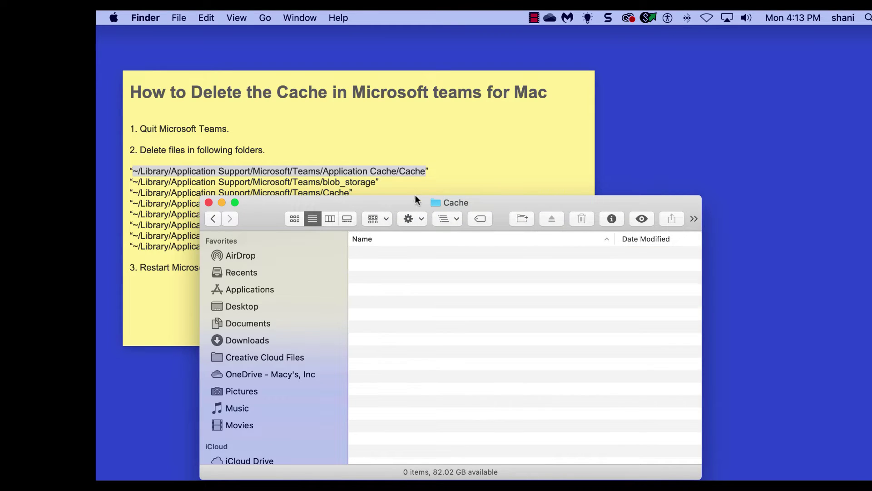
pyautogui.click(338, 141)
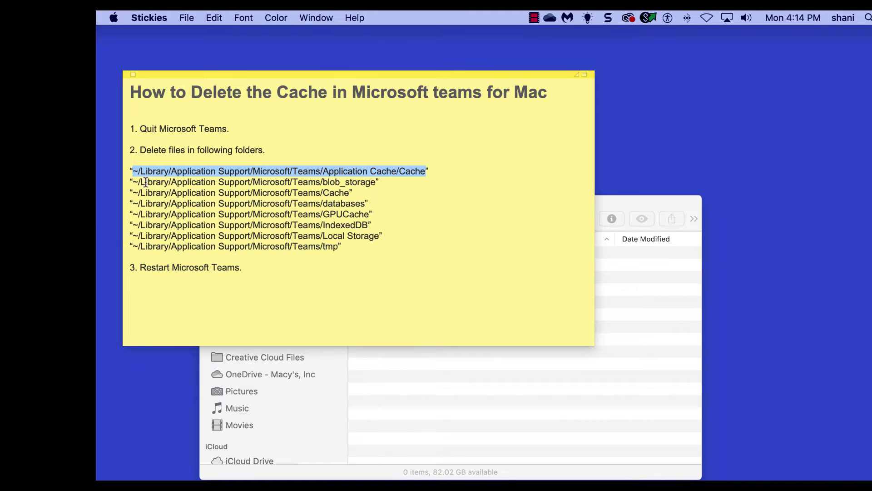
# Select the blob_storage path on the note and jump to that folder in Finder.
pyautogui.moveTo(134, 182); pyautogui.dragTo(376, 181)
pyautogui.press('super+c')
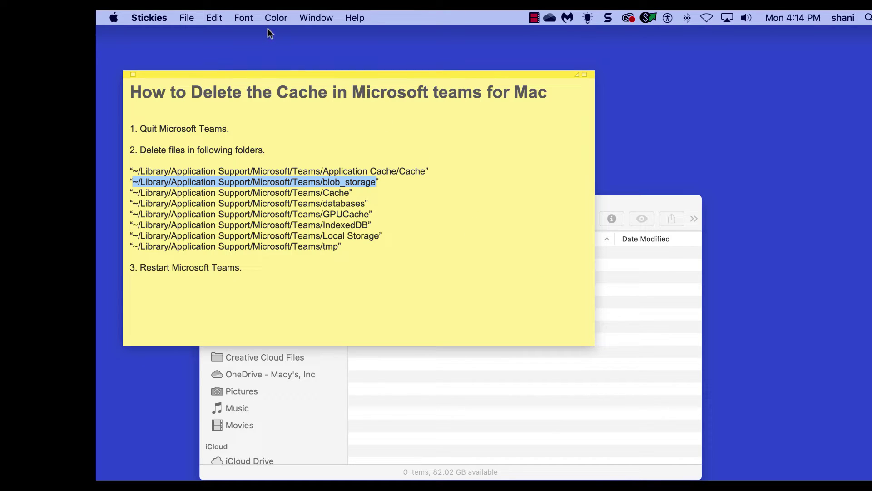
pyautogui.click(252, 33)
pyautogui.click(260, 15)
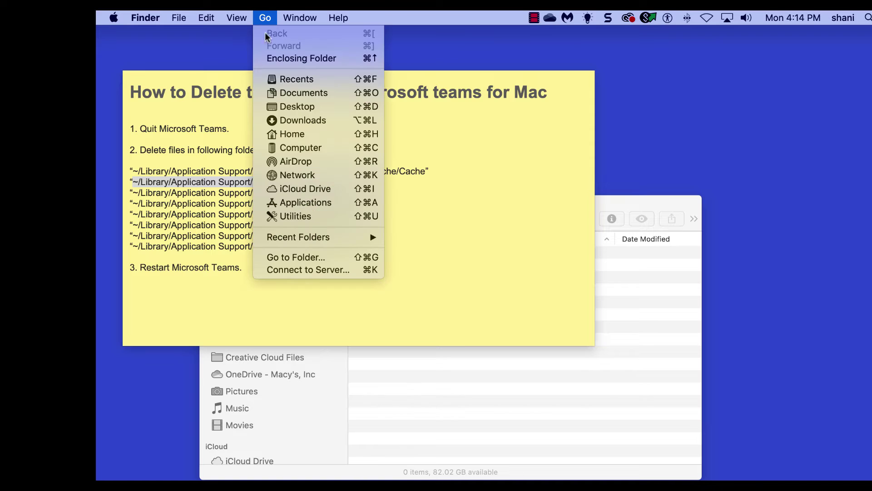
pyautogui.click(289, 252)
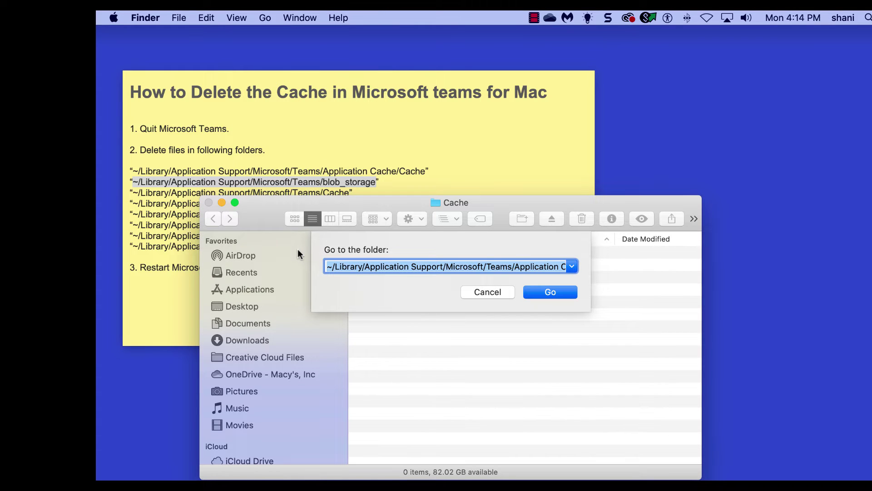
pyautogui.press('super+v')
pyautogui.click(544, 292)
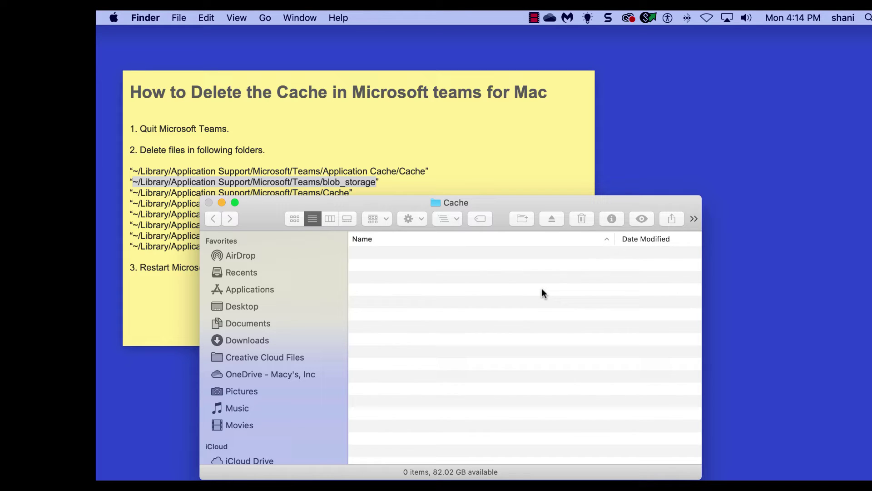
# Move the single subfolder inside blob_storage to the Trash.
pyautogui.click(419, 253)
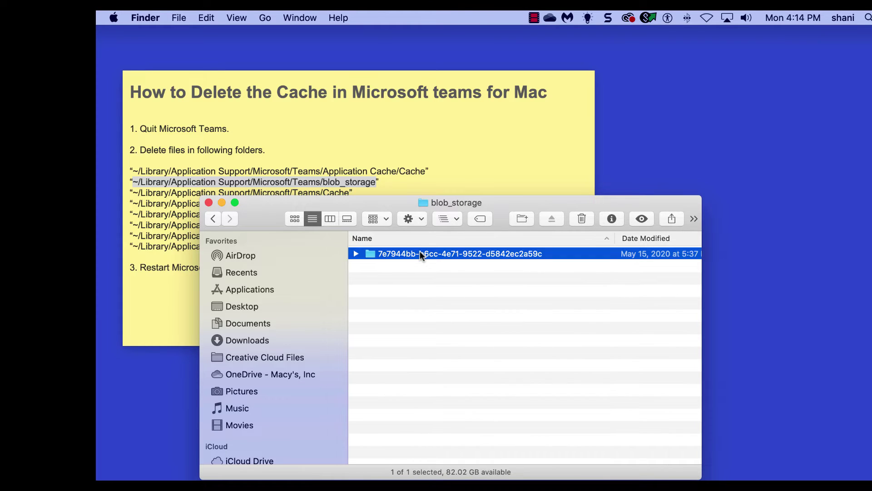
pyautogui.rightClick(419, 253)
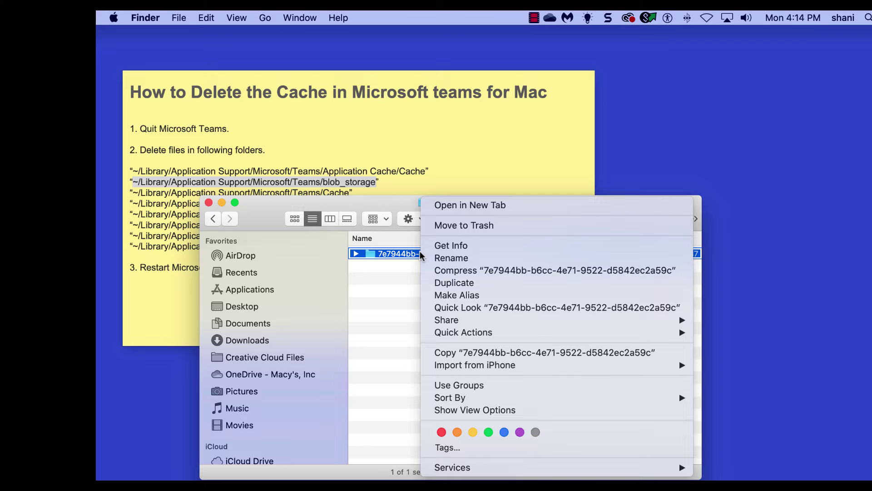
pyautogui.click(437, 225)
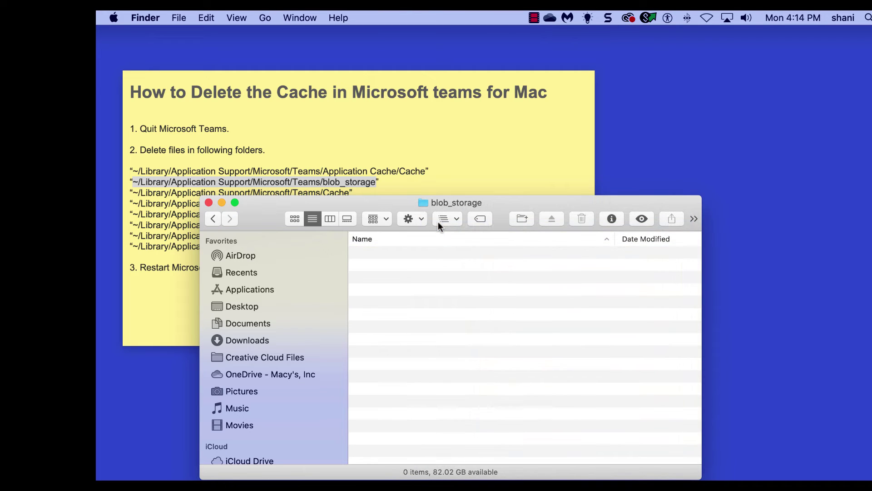
pyautogui.click(294, 156)
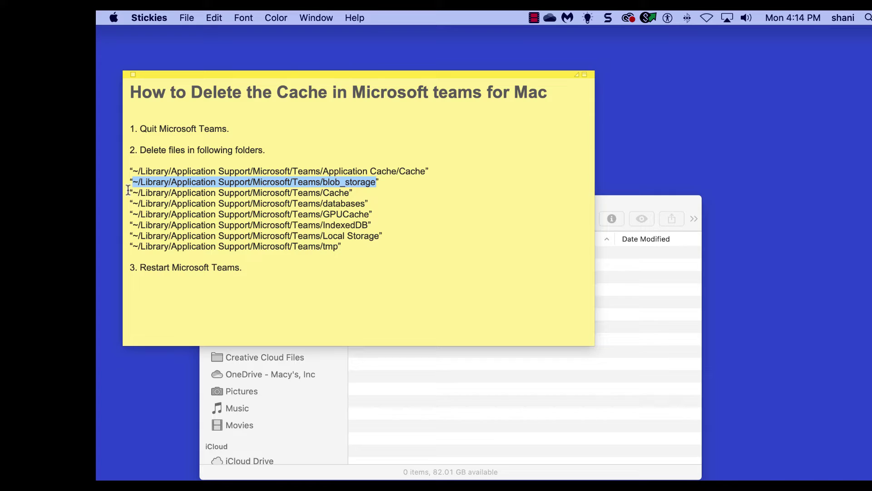
# Select the Teams/Cache path on the note and open that folder in Finder.
pyautogui.moveTo(131, 192); pyautogui.dragTo(351, 191)
pyautogui.press('super+c')
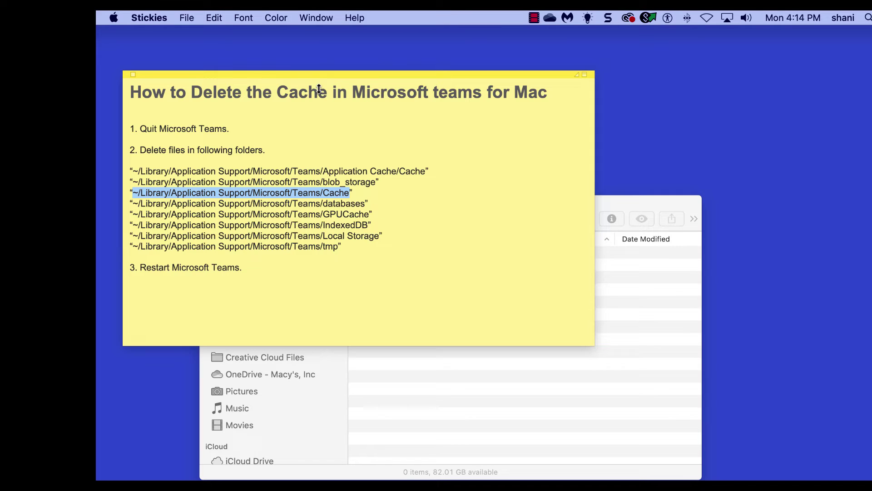
pyautogui.click(255, 37)
pyautogui.click(265, 18)
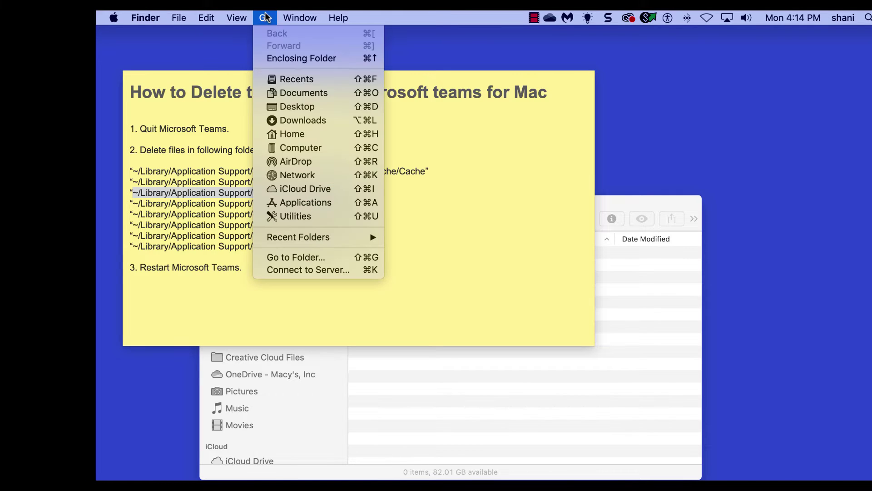
pyautogui.click(298, 258)
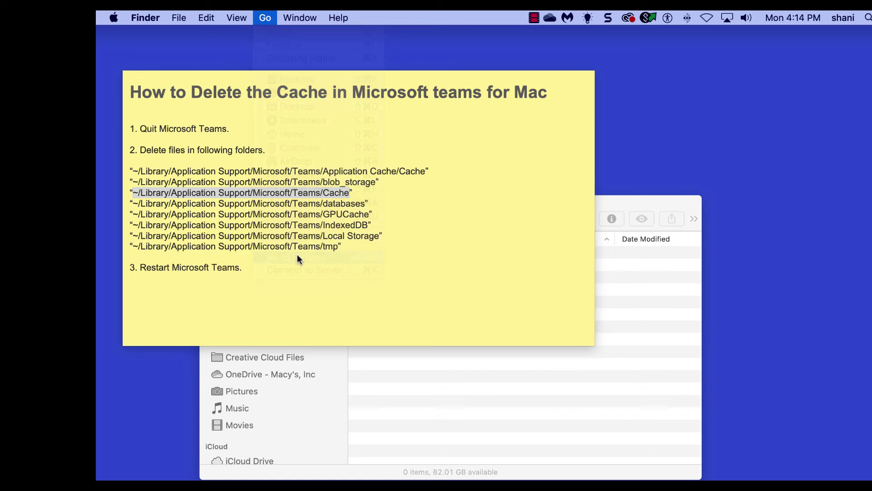
pyautogui.press('super+v')
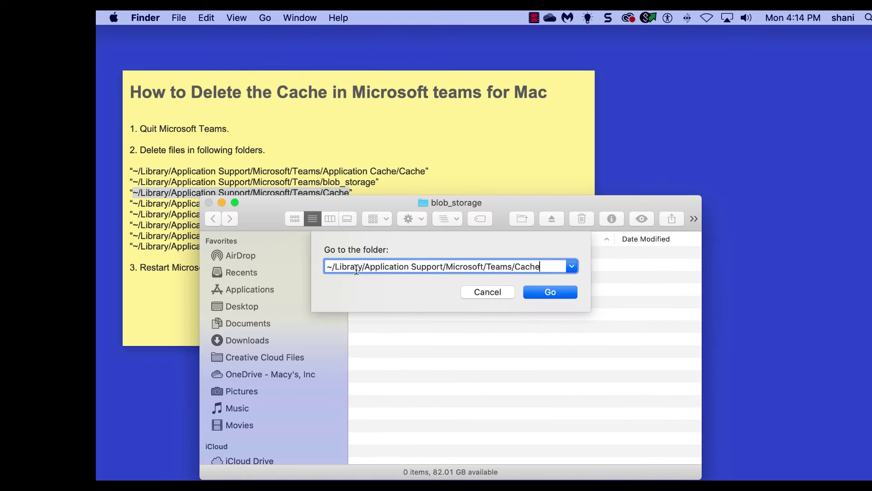
pyautogui.click(553, 291)
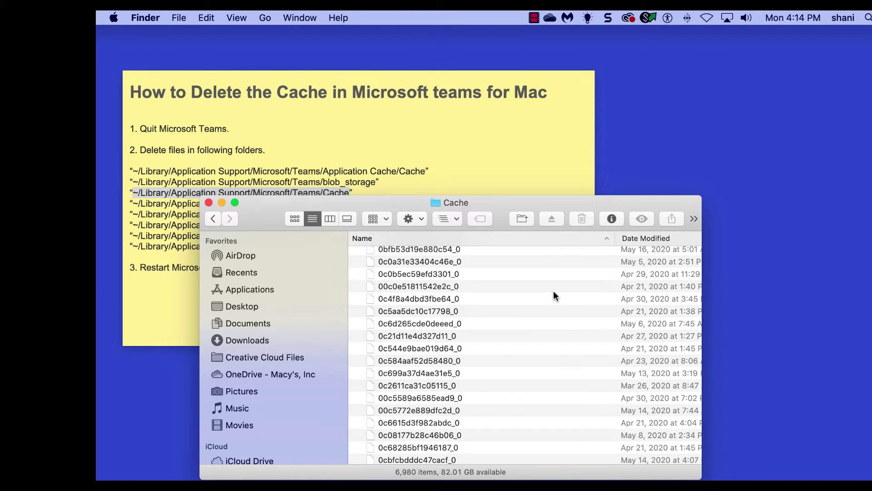
# Select all 6,980 files in the Cache folder and move them to the Trash.
pyautogui.click(538, 301)
pyautogui.press('super+a')
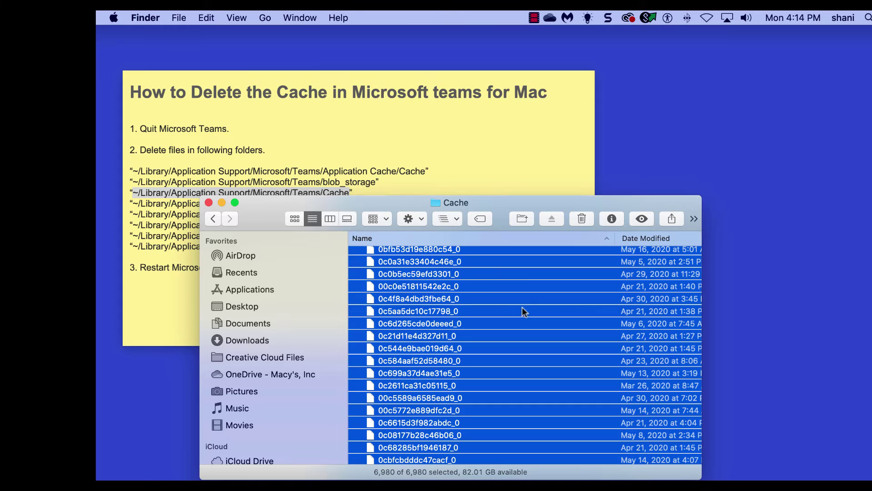
pyautogui.rightClick(433, 299)
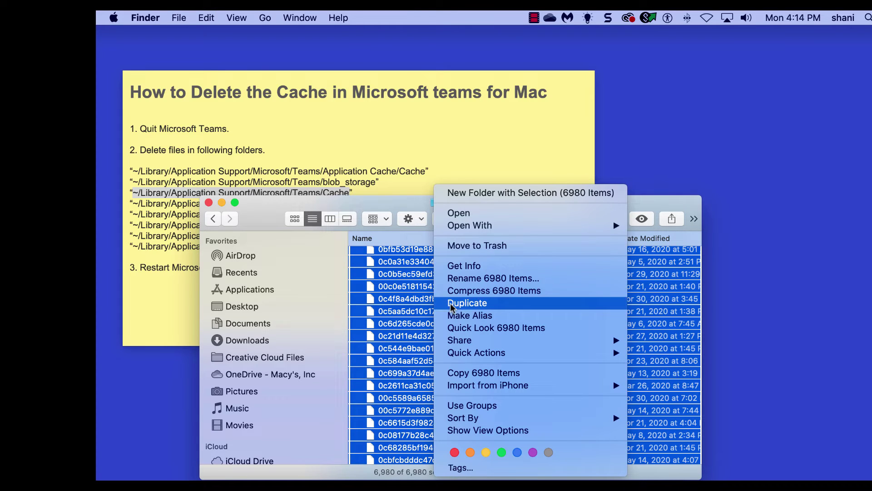
pyautogui.click(467, 245)
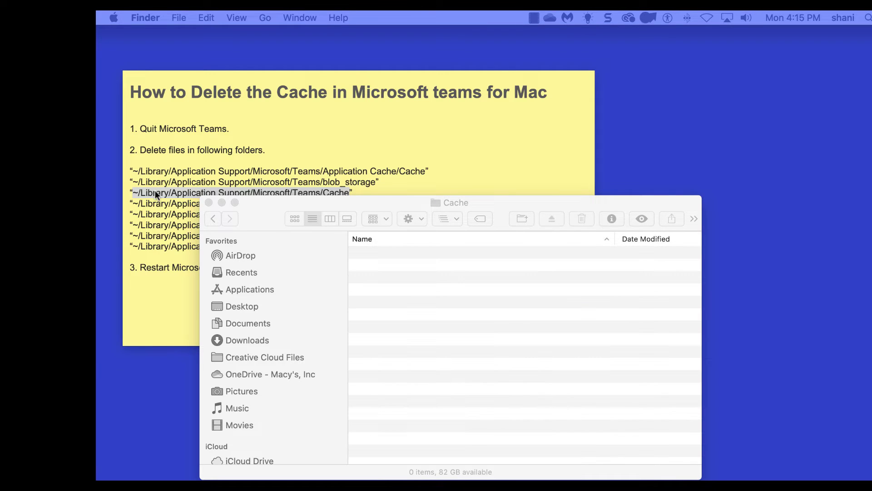
# Copy the databases path from the sticky note and open that folder in Finder.
pyautogui.click(368, 156)
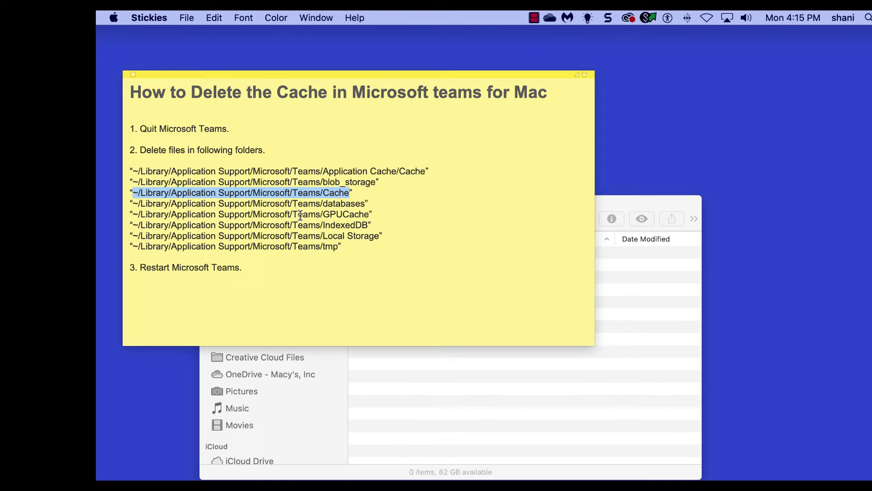
pyautogui.moveTo(135, 202); pyautogui.dragTo(364, 203)
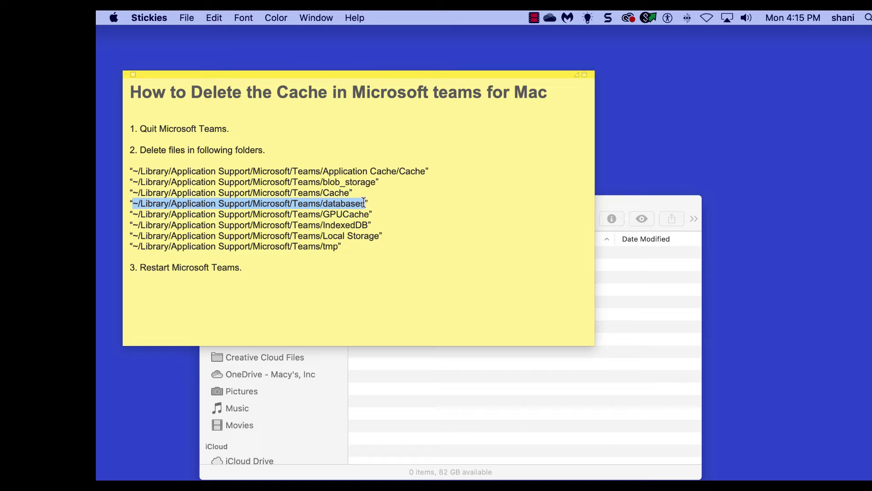
pyautogui.press('super+c')
pyautogui.click(751, 134)
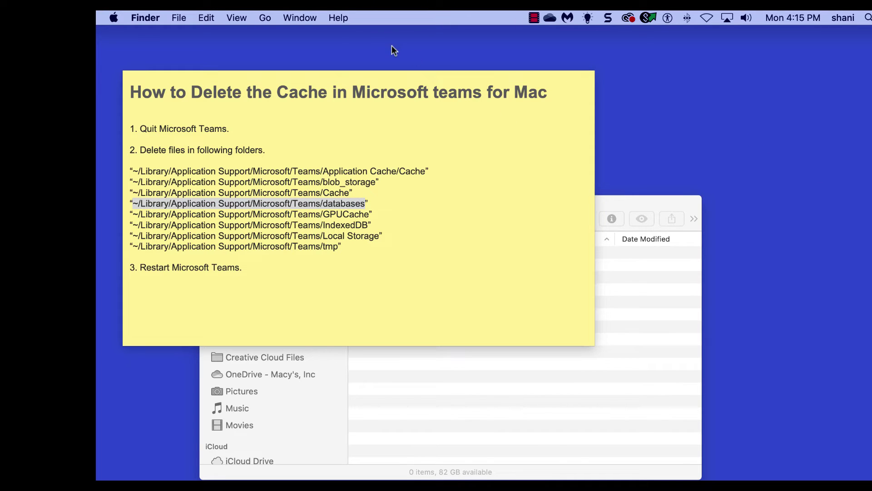
pyautogui.click(265, 18)
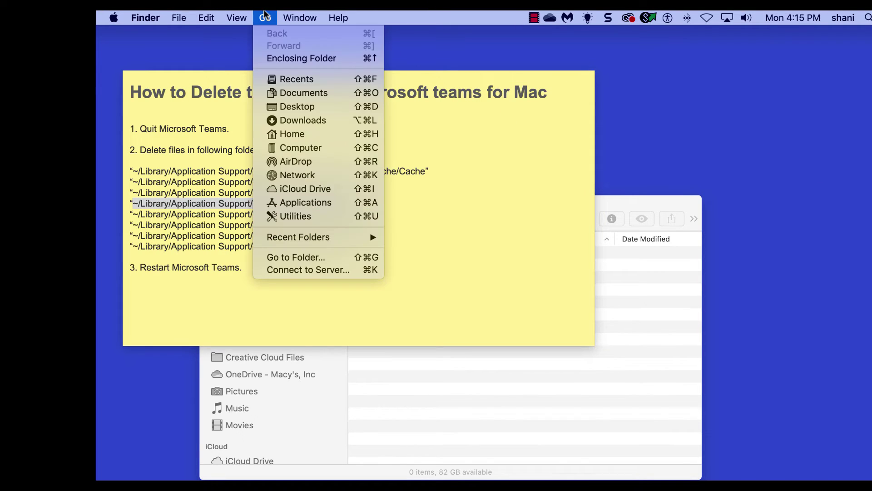
pyautogui.click(317, 255)
pyautogui.press('super+v')
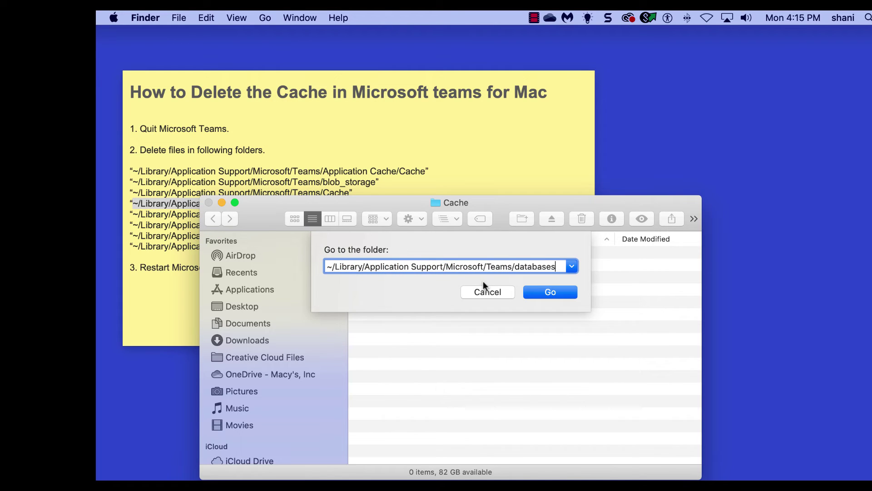
pyautogui.click(551, 292)
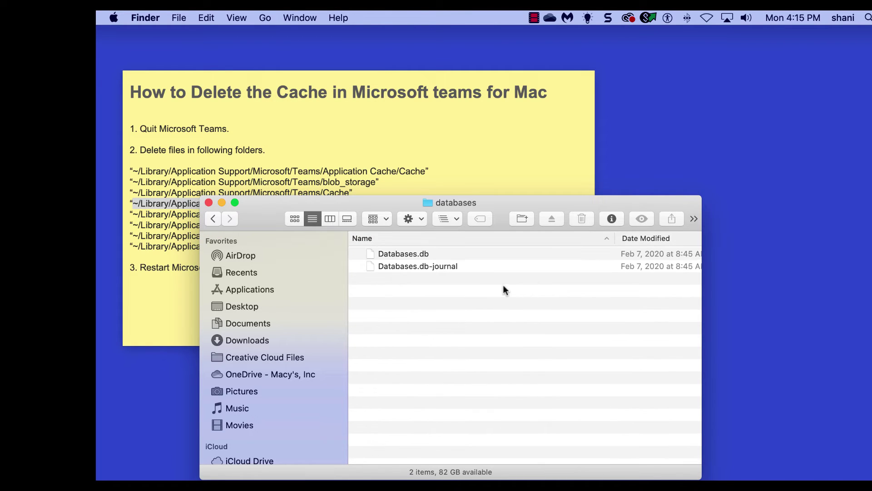
# Move Databases.db and Databases.db-journal to the Trash.
pyautogui.press('super+a')
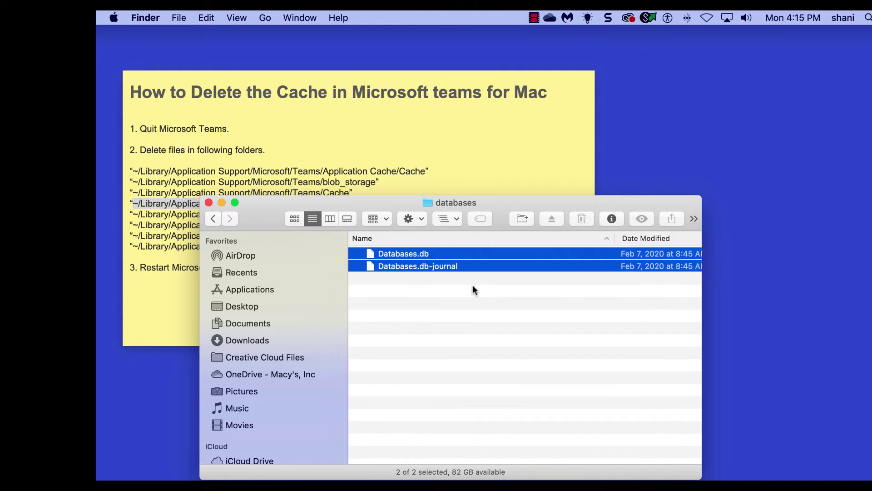
pyautogui.rightClick(428, 265)
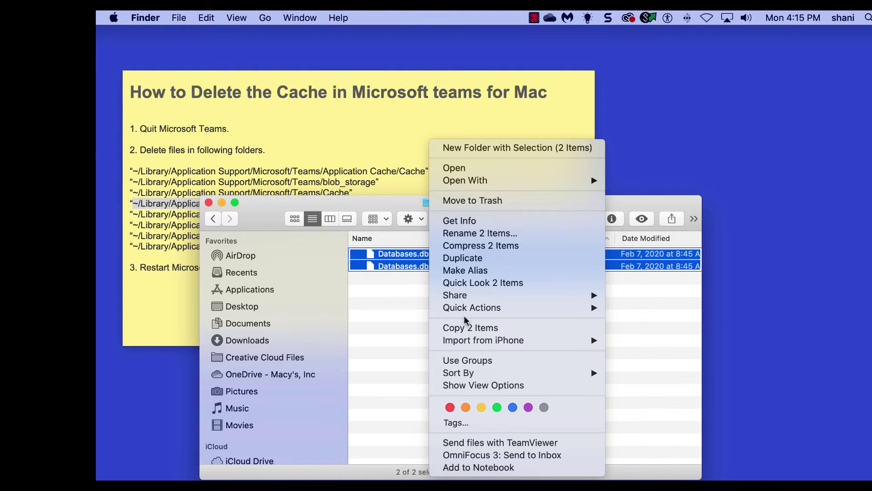
pyautogui.click(469, 201)
# Copy the GPUCache path from the note and open that folder in Finder.
pyautogui.click(447, 164)
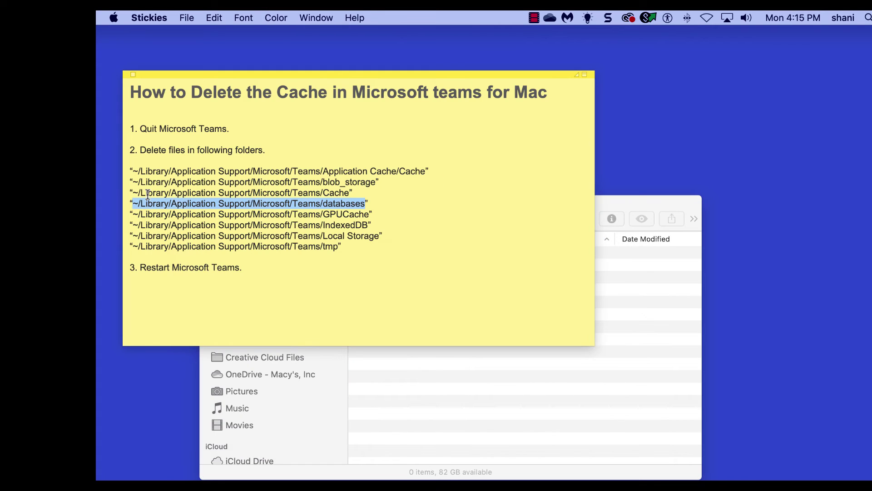
pyautogui.moveTo(135, 214); pyautogui.dragTo(366, 214)
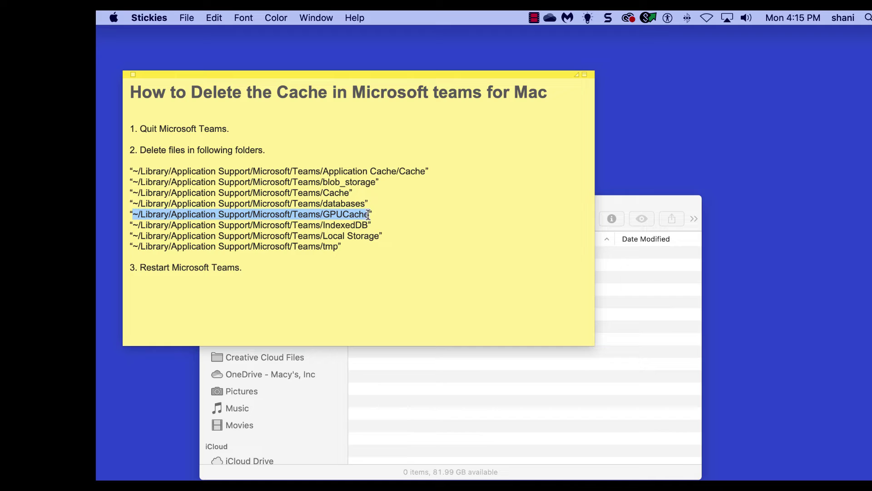
pyautogui.press('super+c')
pyautogui.click(631, 188)
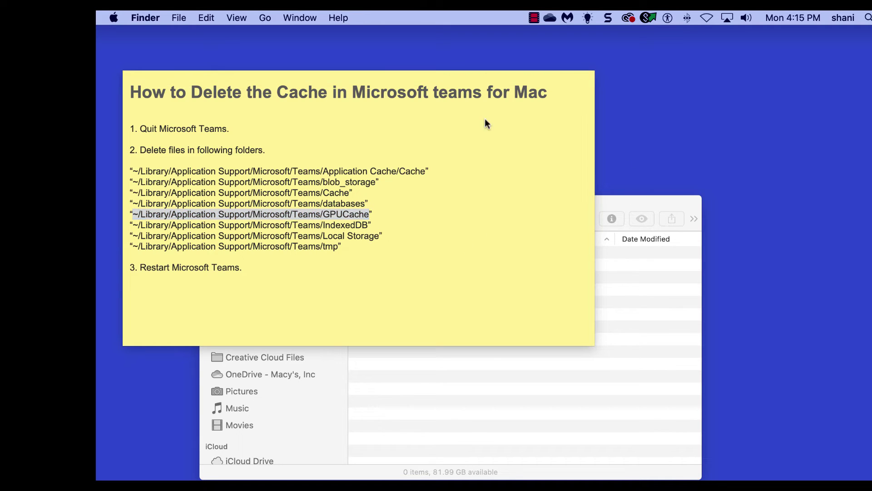
pyautogui.click(263, 19)
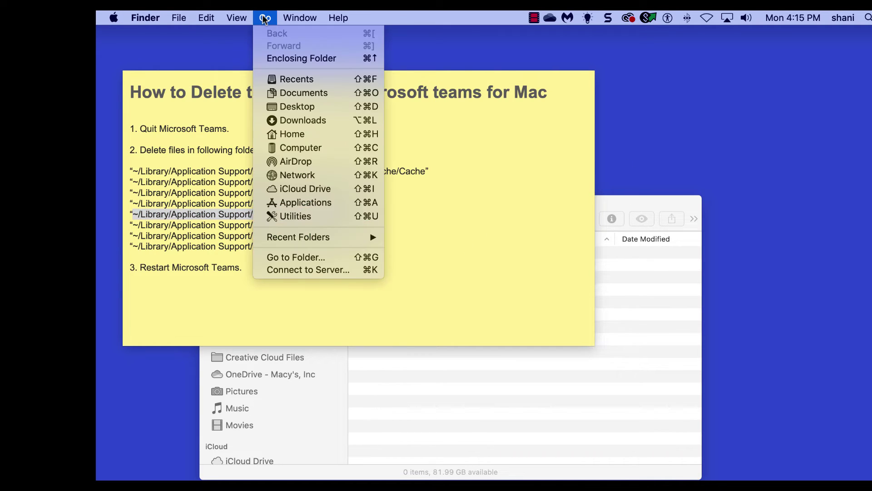
pyautogui.click(276, 260)
pyautogui.press('super+v')
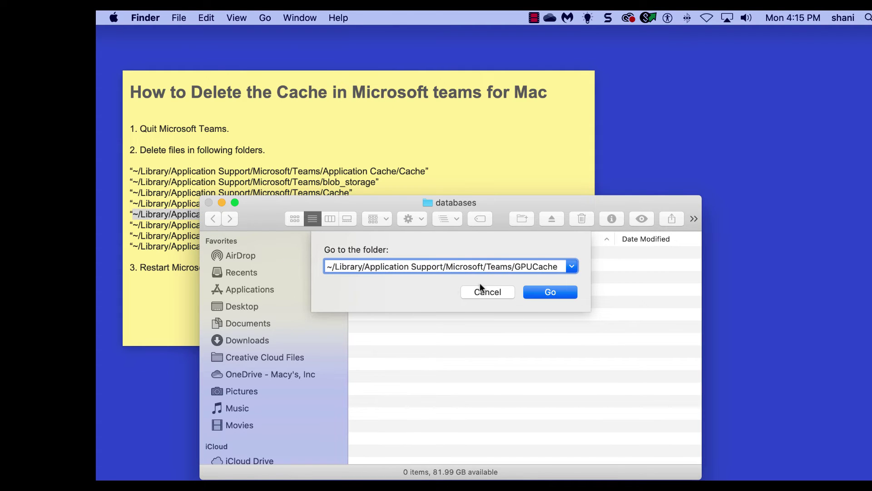
pyautogui.click(563, 291)
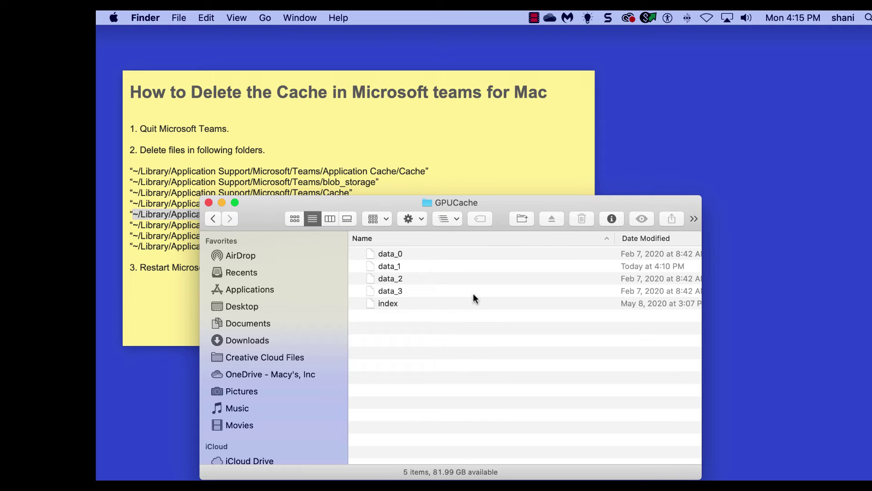
# Move the five GPUCache files, data_0 to data_3 and index, to the Trash.
pyautogui.click(474, 294)
pyautogui.press('super+a')
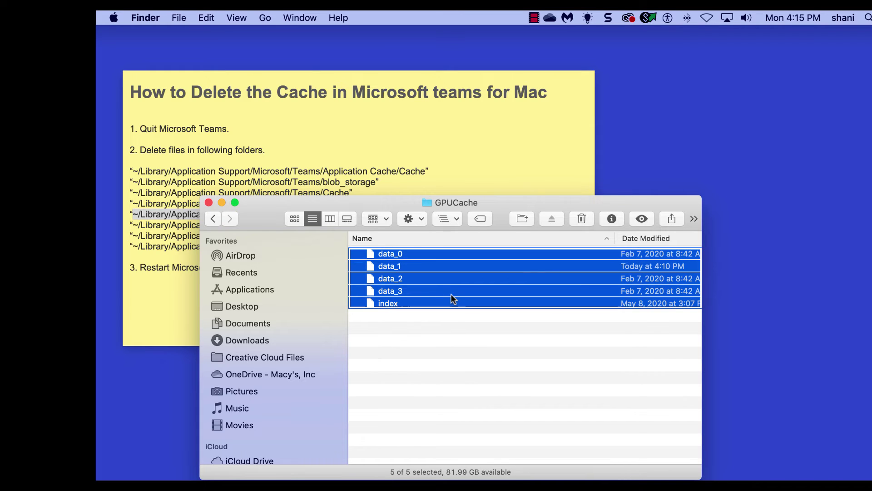
pyautogui.rightClick(451, 293)
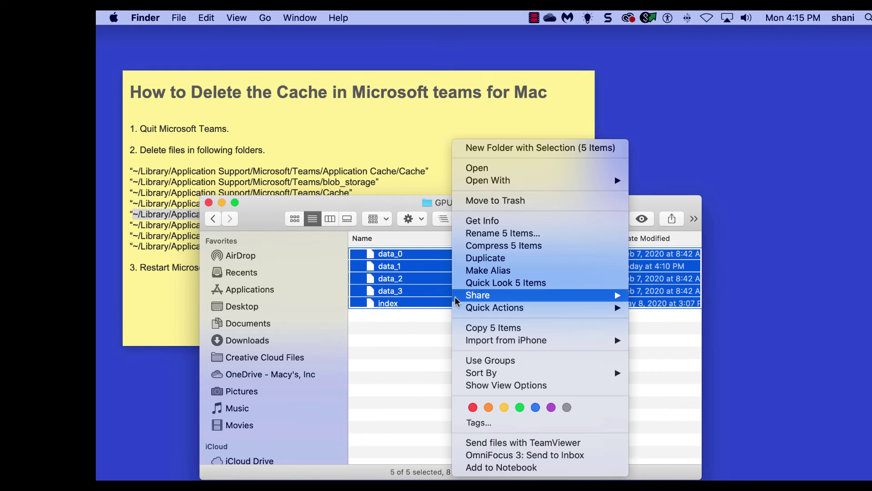
pyautogui.click(507, 199)
pyautogui.click(445, 156)
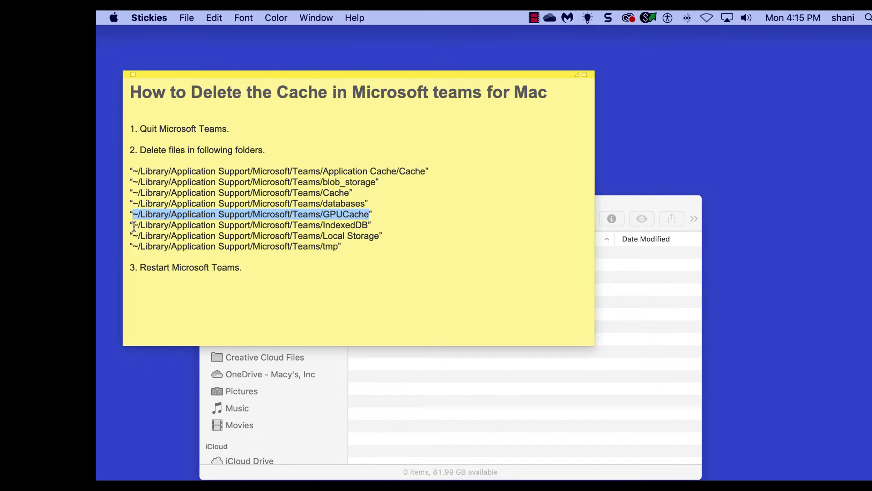
# Copy the IndexedDB path from the note and open that folder in Finder.
pyautogui.moveTo(134, 225); pyautogui.dragTo(369, 224)
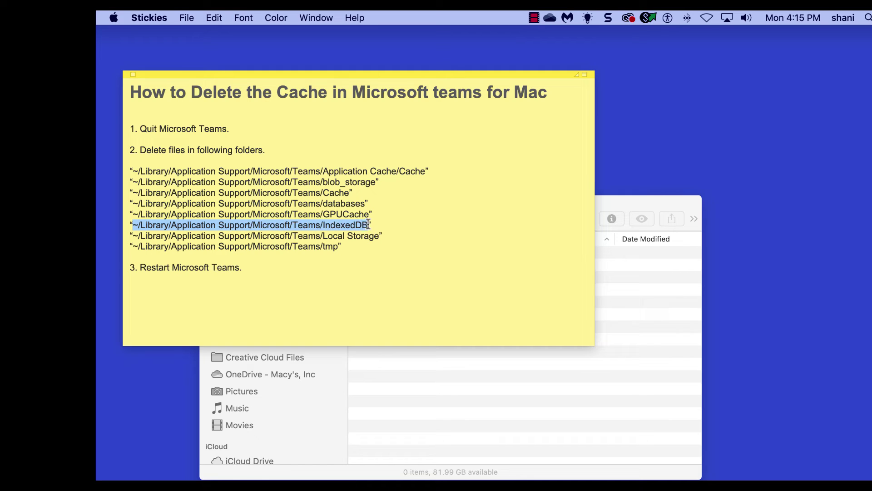
pyautogui.press('super+c')
pyautogui.click(525, 410)
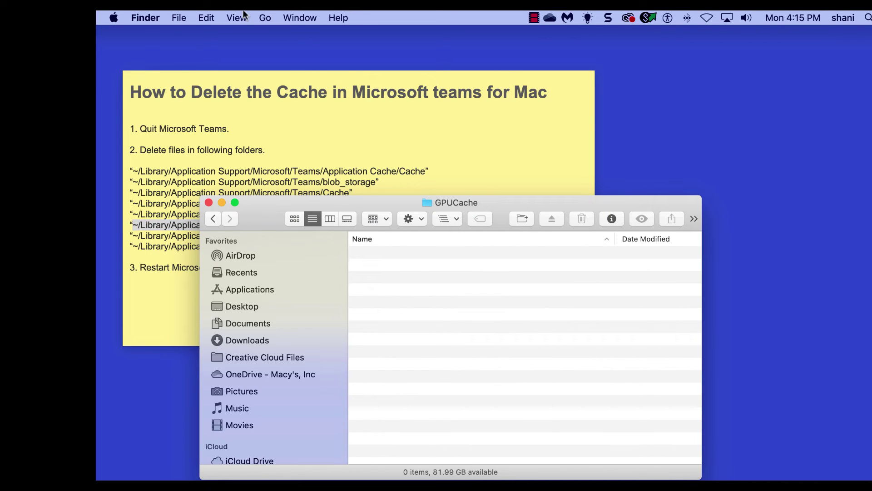
pyautogui.click(264, 16)
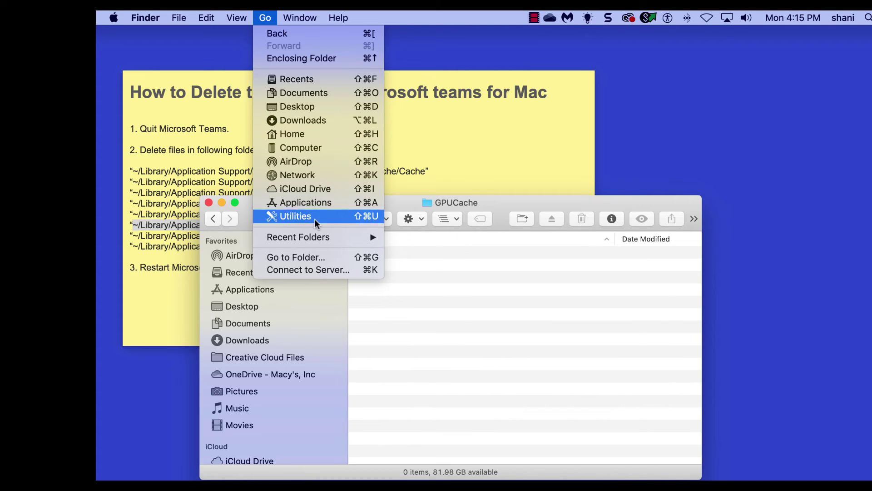
pyautogui.click(310, 258)
pyautogui.press('super+v')
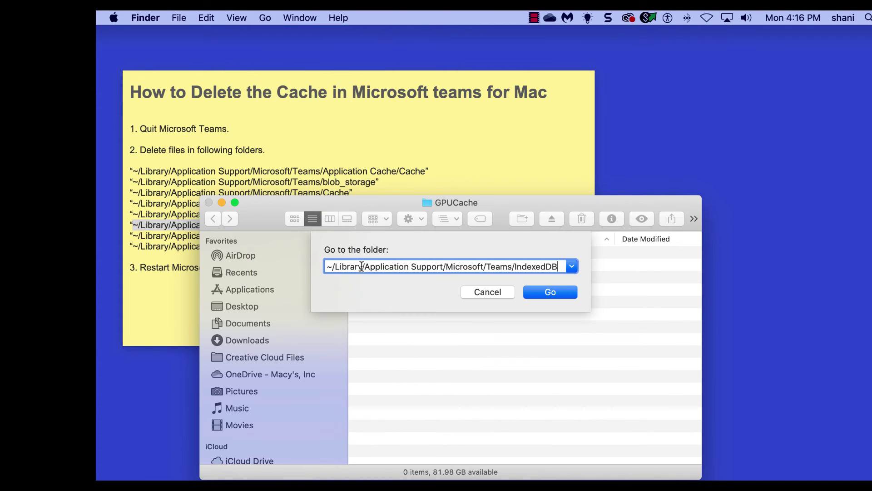
pyautogui.click(557, 293)
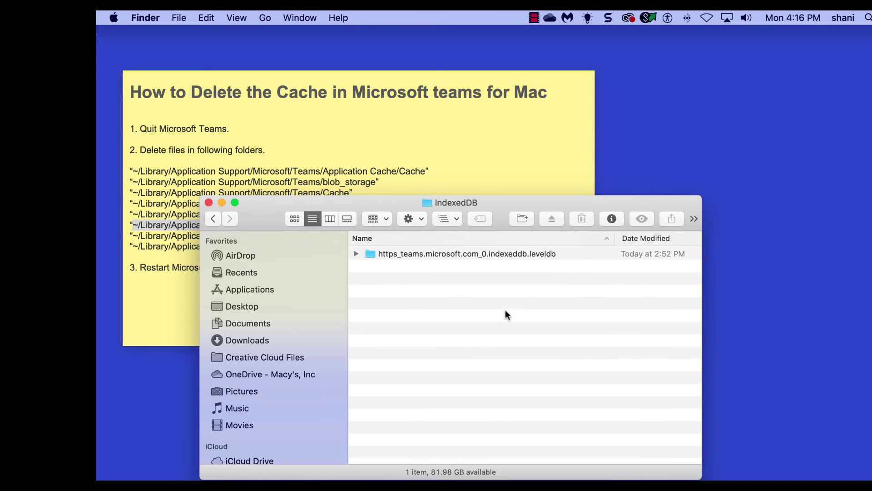
# Move the https_teams.microsoft.com_0.indexeddb.leveldb folder to the Trash.
pyautogui.click(438, 255)
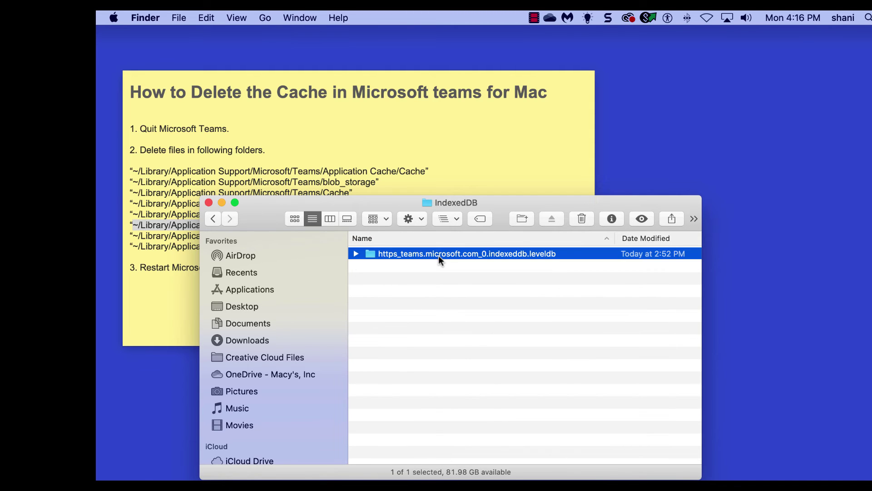
pyautogui.rightClick(438, 255)
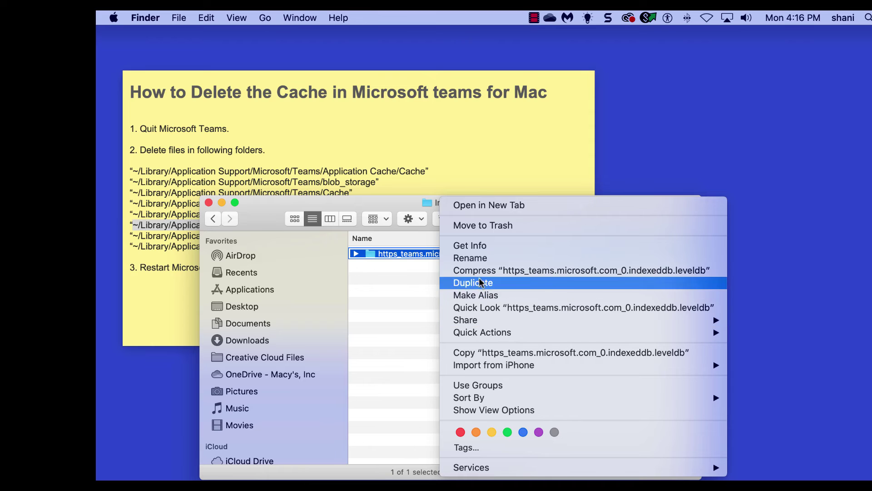
pyautogui.click(473, 227)
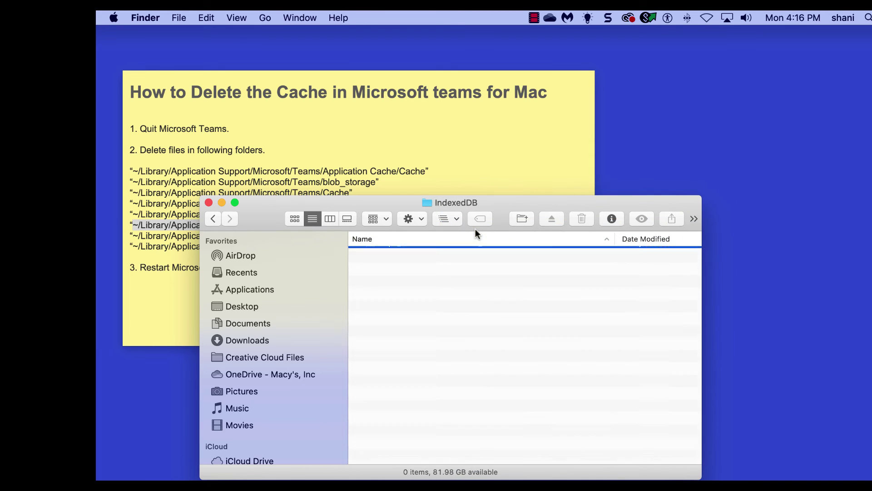
pyautogui.click(429, 171)
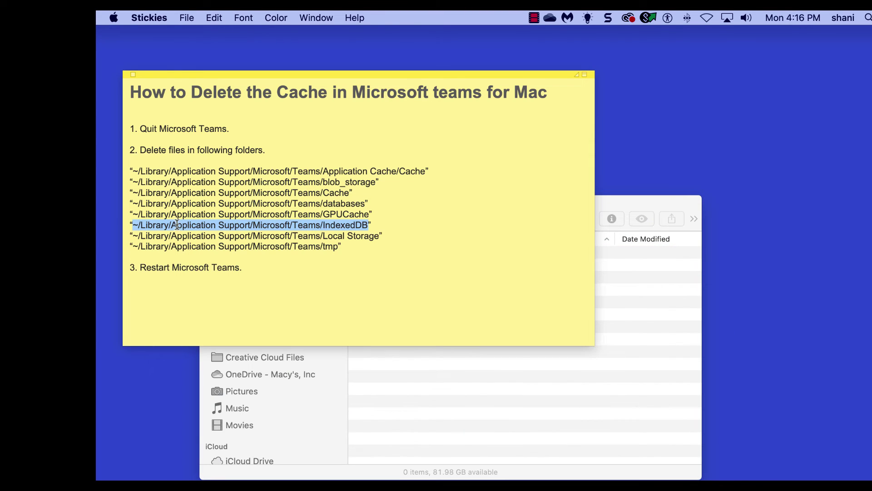
# Select the Local Storage path on the note and open that folder in Finder.
pyautogui.moveTo(133, 235); pyautogui.dragTo(381, 237)
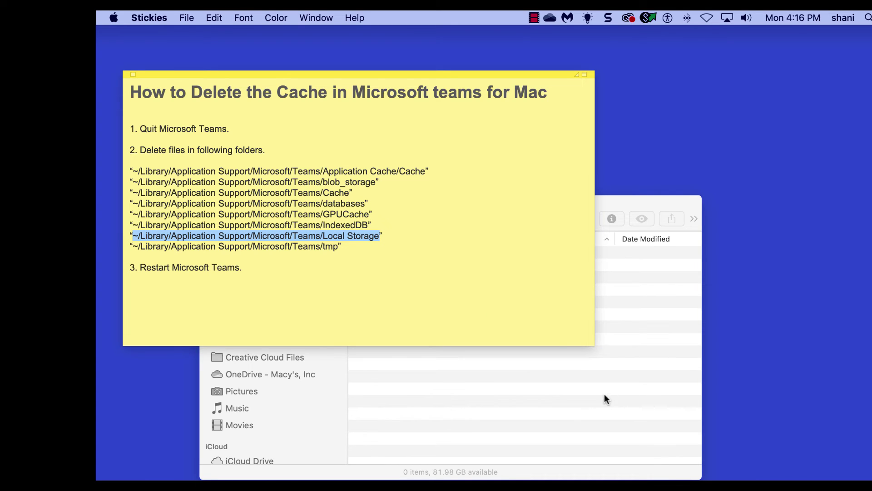
pyautogui.click(522, 324)
pyautogui.click(266, 16)
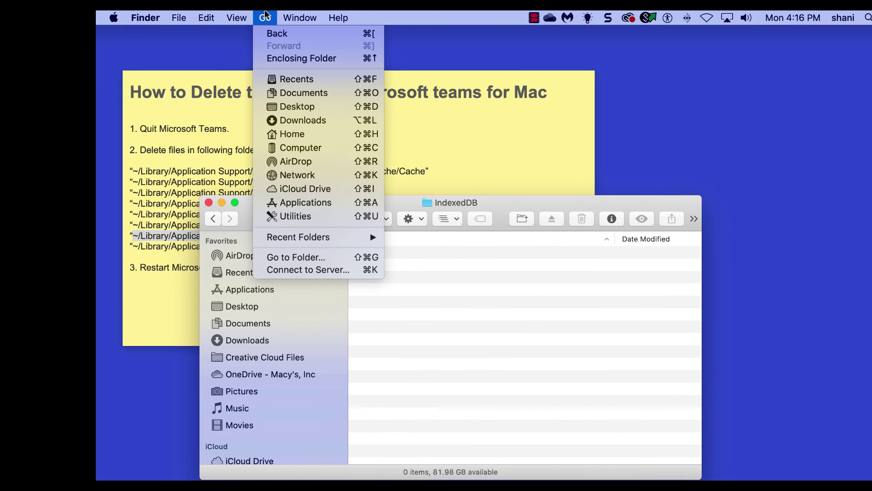
pyautogui.click(293, 257)
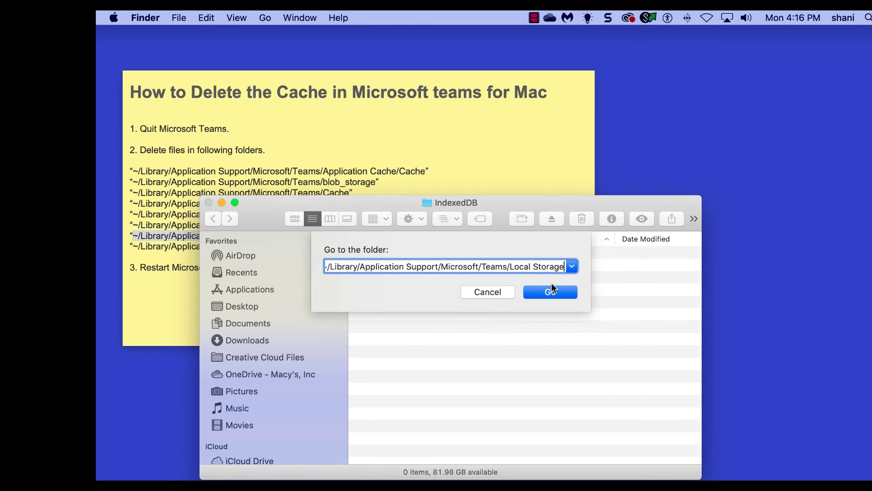
pyautogui.click(551, 292)
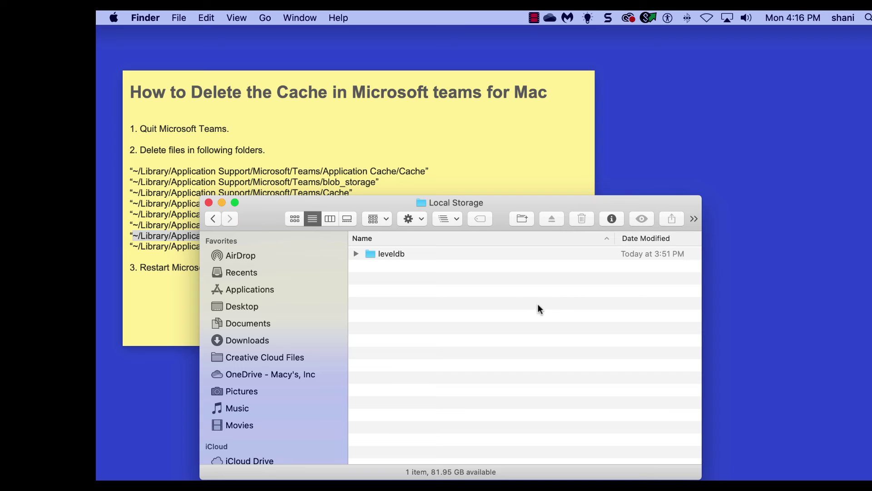
# Move the leveldb folder inside Local Storage to the Trash.
pyautogui.click(397, 255)
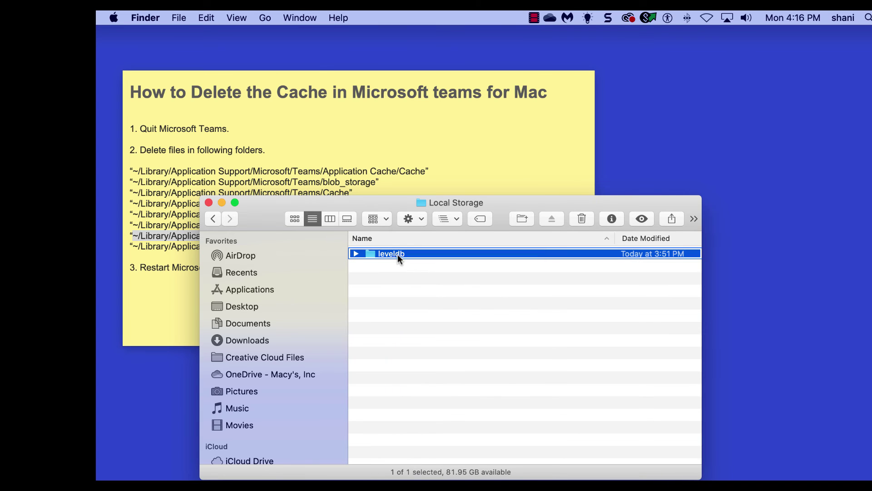
pyautogui.rightClick(397, 254)
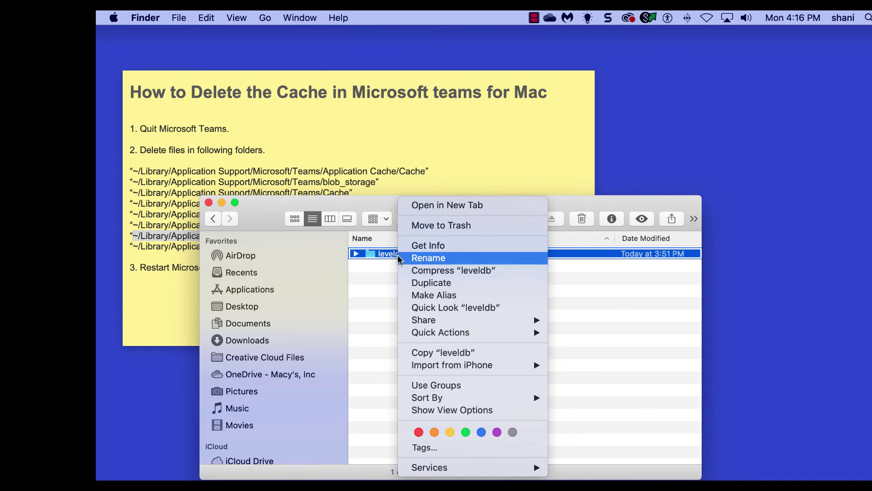
pyautogui.click(424, 225)
# Select the tmp path on the sticky note and open that folder in Finder.
pyautogui.click(165, 306)
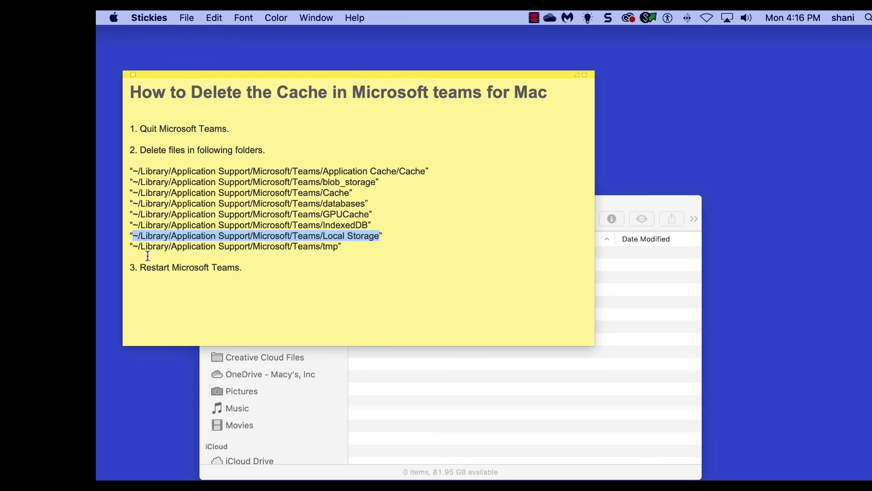
pyautogui.click(134, 247)
pyautogui.moveTo(135, 248); pyautogui.dragTo(337, 245)
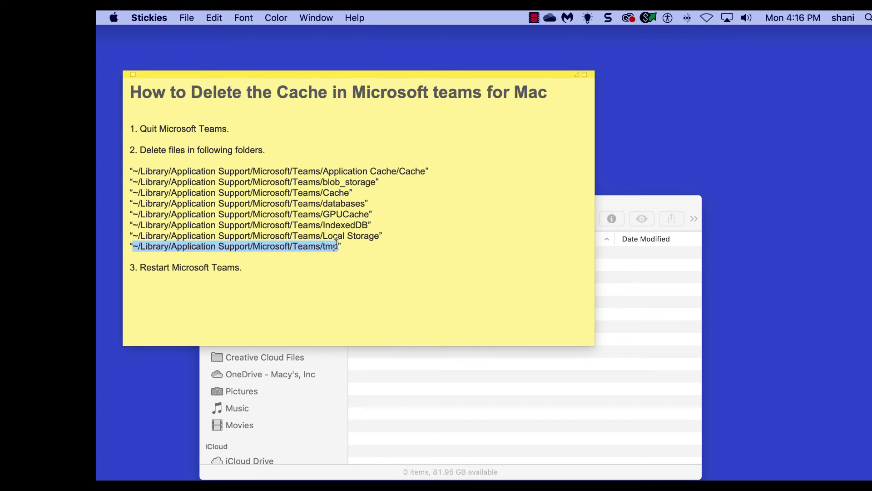
pyautogui.click(520, 429)
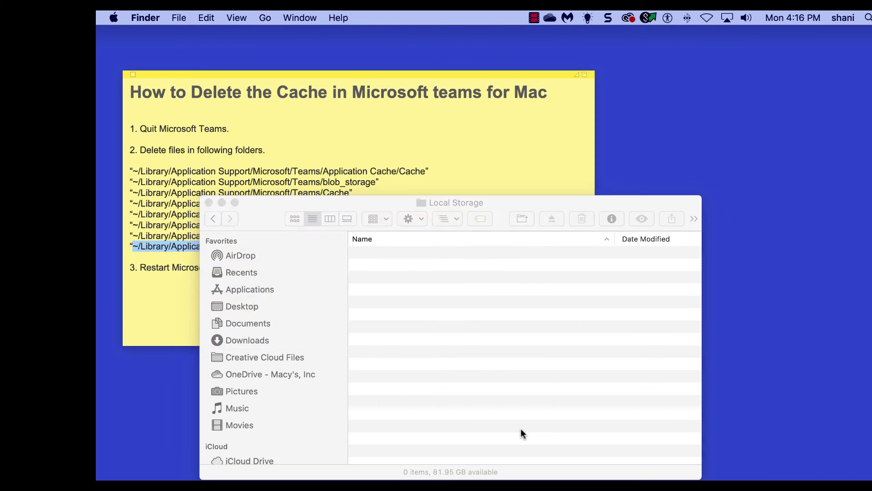
pyautogui.click(270, 19)
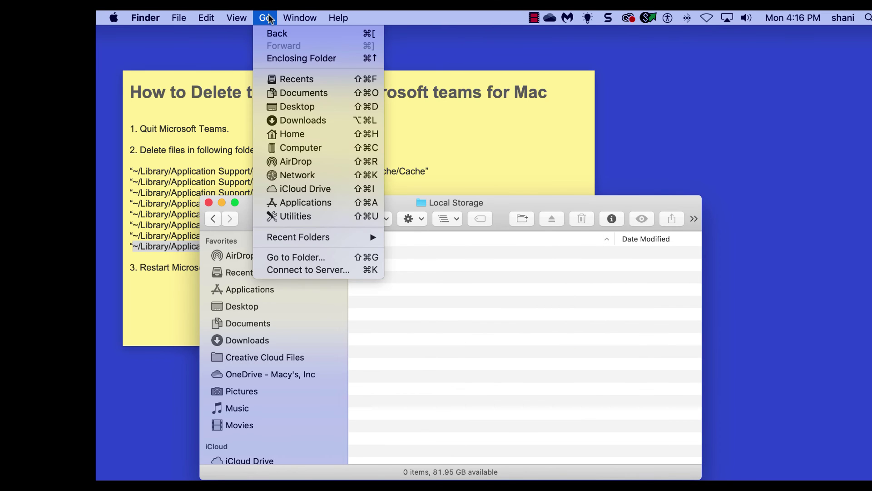
pyautogui.click(312, 255)
pyautogui.press('super+v')
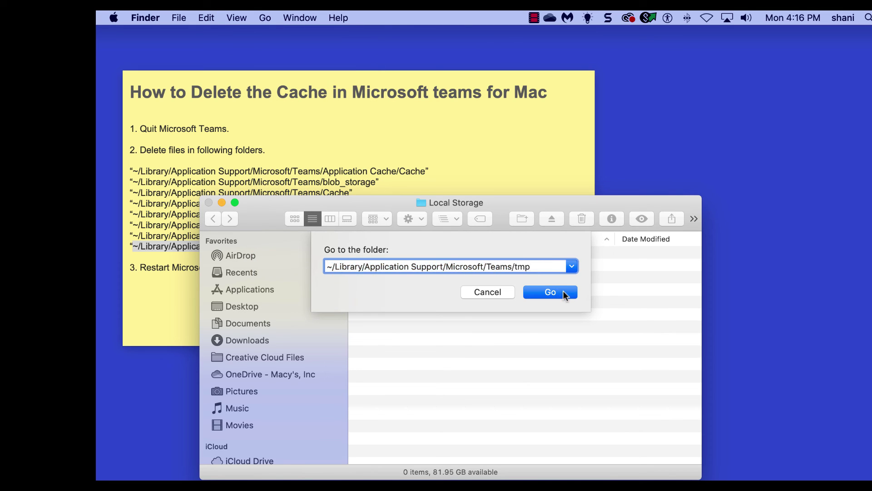
pyautogui.click(563, 292)
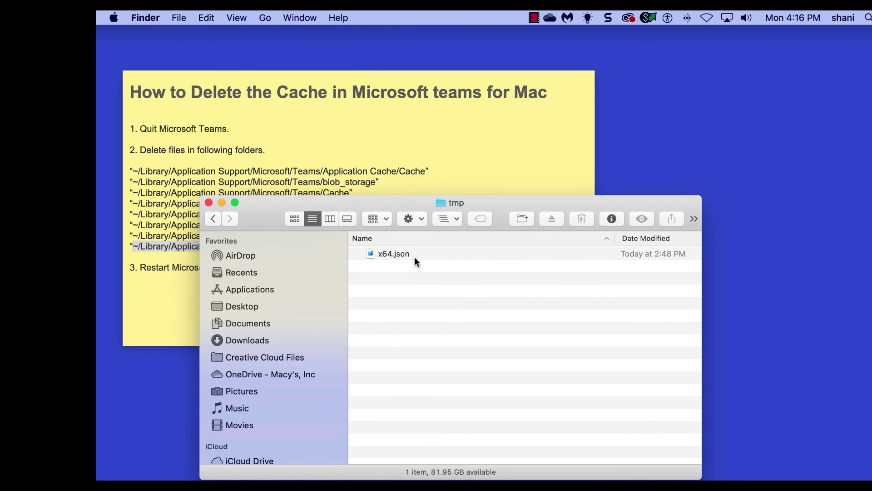
# Move x64.json to the Trash and close the Finder window.
pyautogui.rightClick(386, 253)
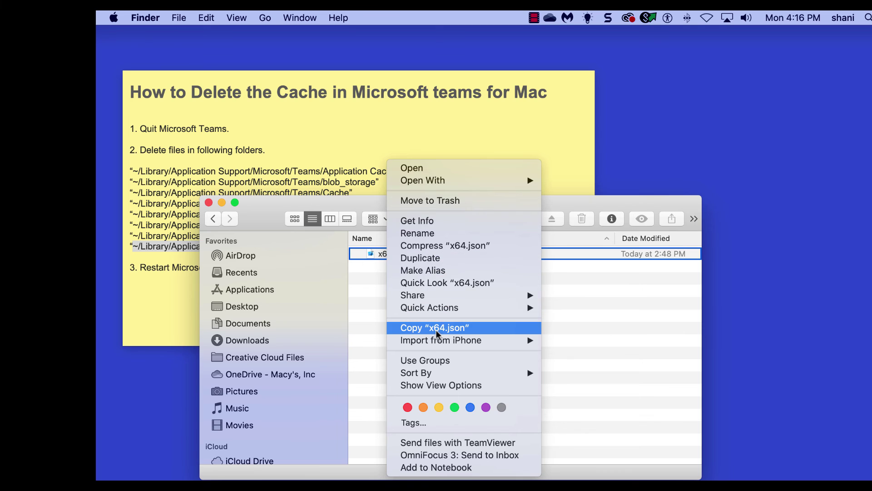
pyautogui.click(438, 199)
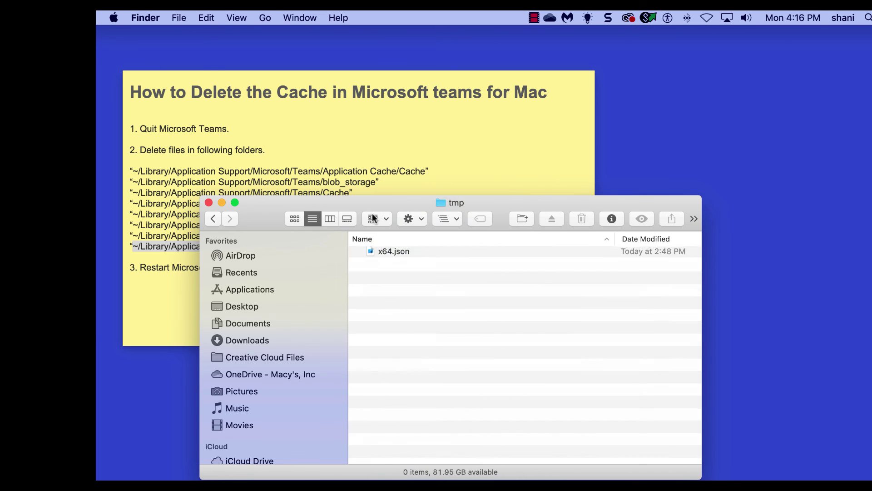
pyautogui.click(209, 202)
pyautogui.click(185, 295)
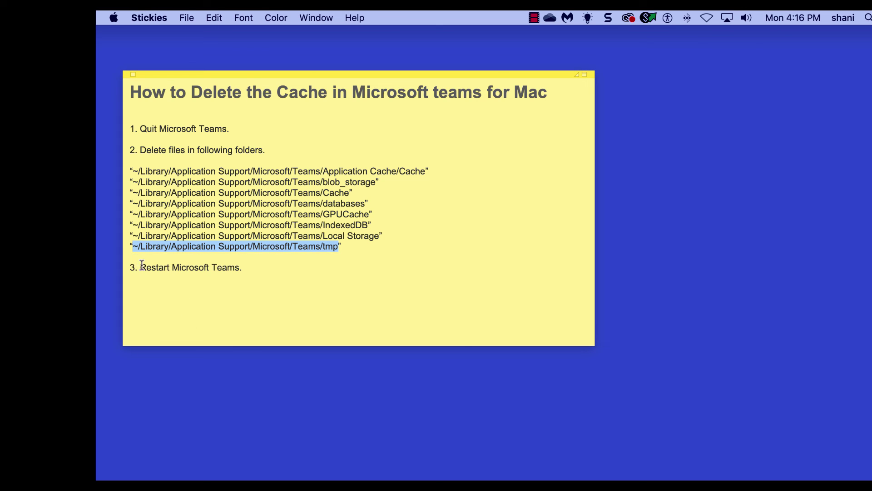
pyautogui.moveTo(140, 268); pyautogui.dragTo(240, 270)
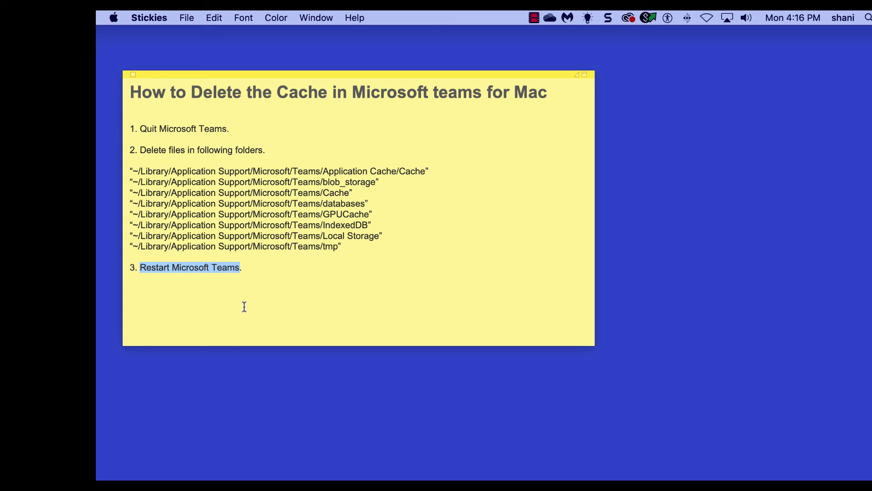